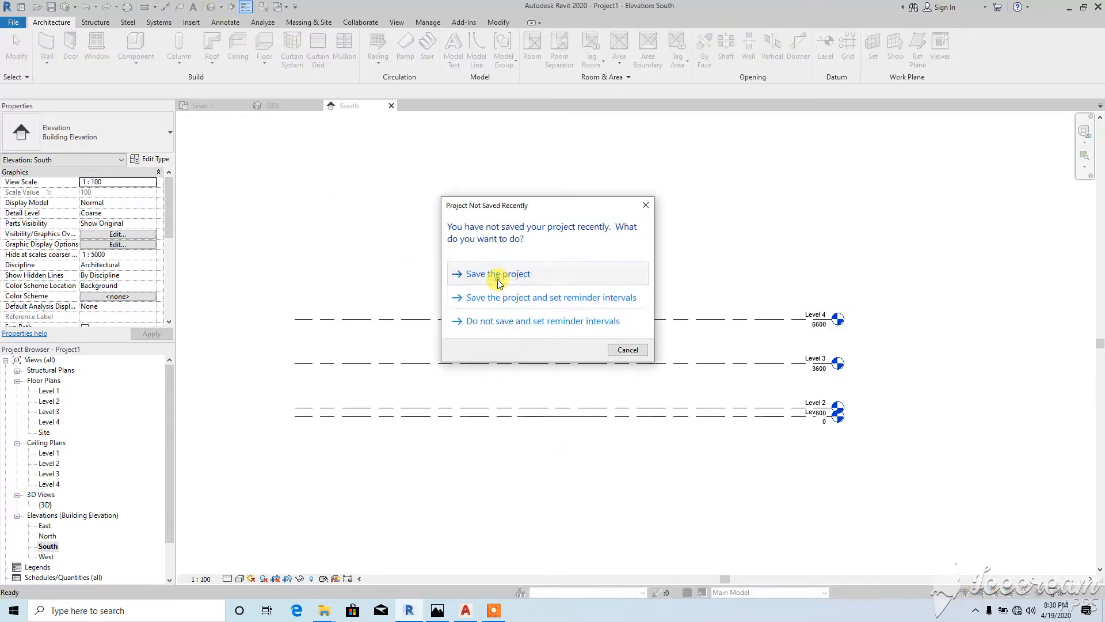
# Choose to save the project and name the file "2 BEDROOM 3D" without the .dwg extension
pyautogui.click(497, 274)
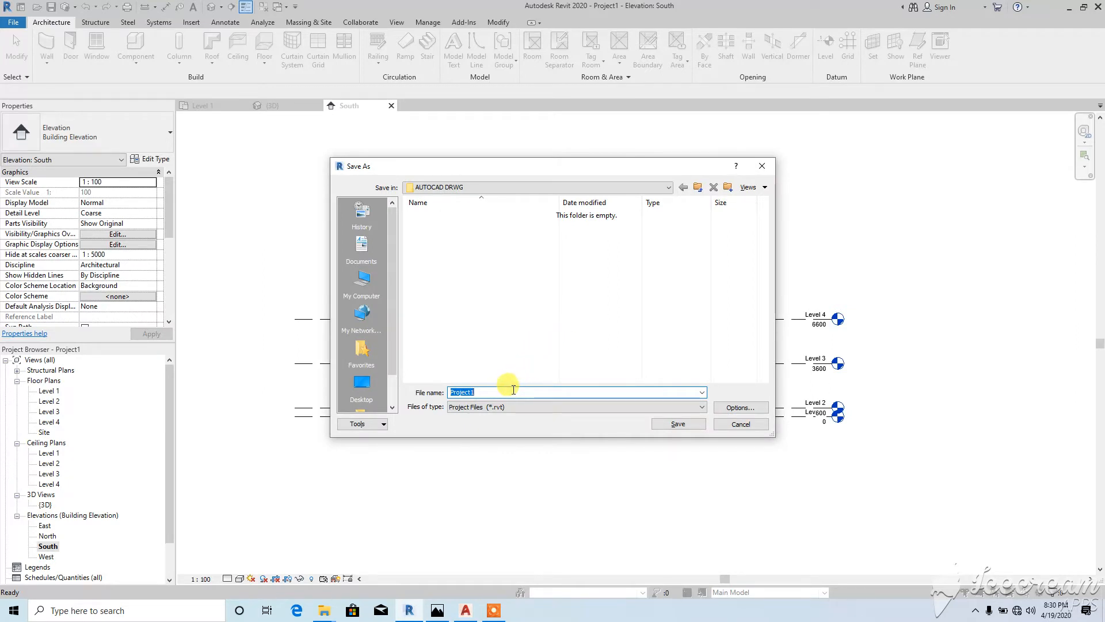
pyautogui.write('2 BEDROOM 3D.dwg')
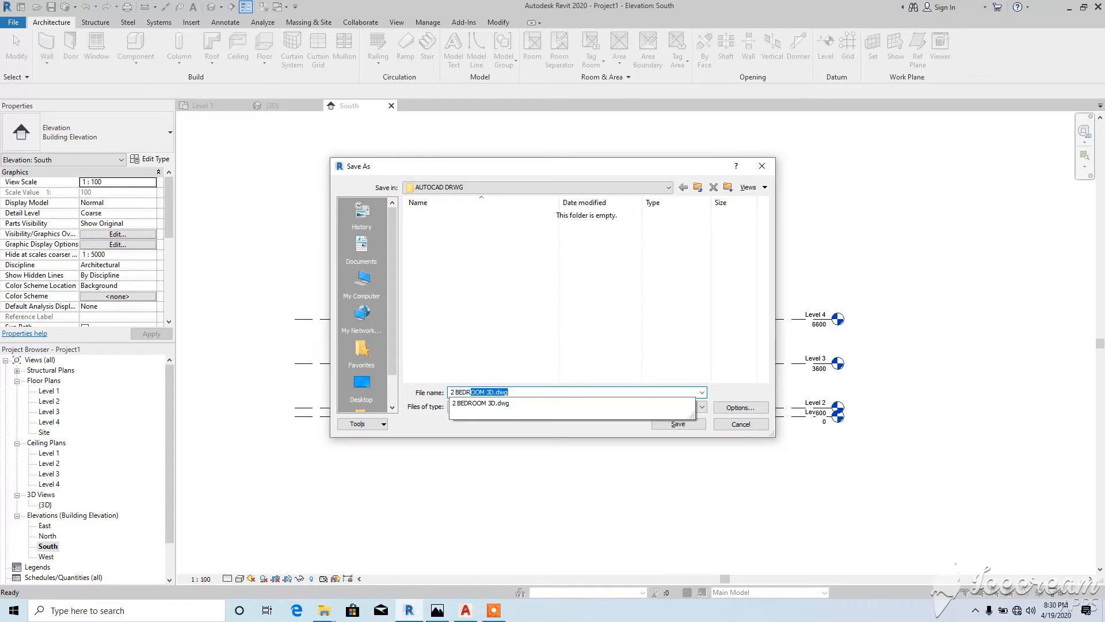
pyautogui.click(526, 392)
pyautogui.press('BackSpace')
pyautogui.press('BackSpace')
pyautogui.press('BackSpace')
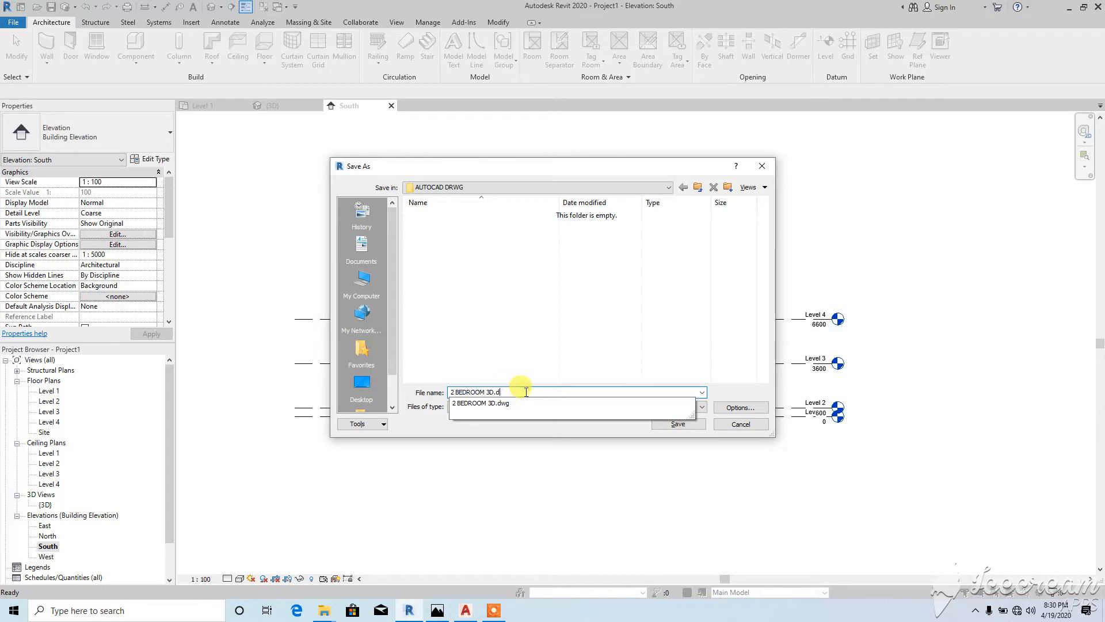
pyautogui.press('BackSpace')
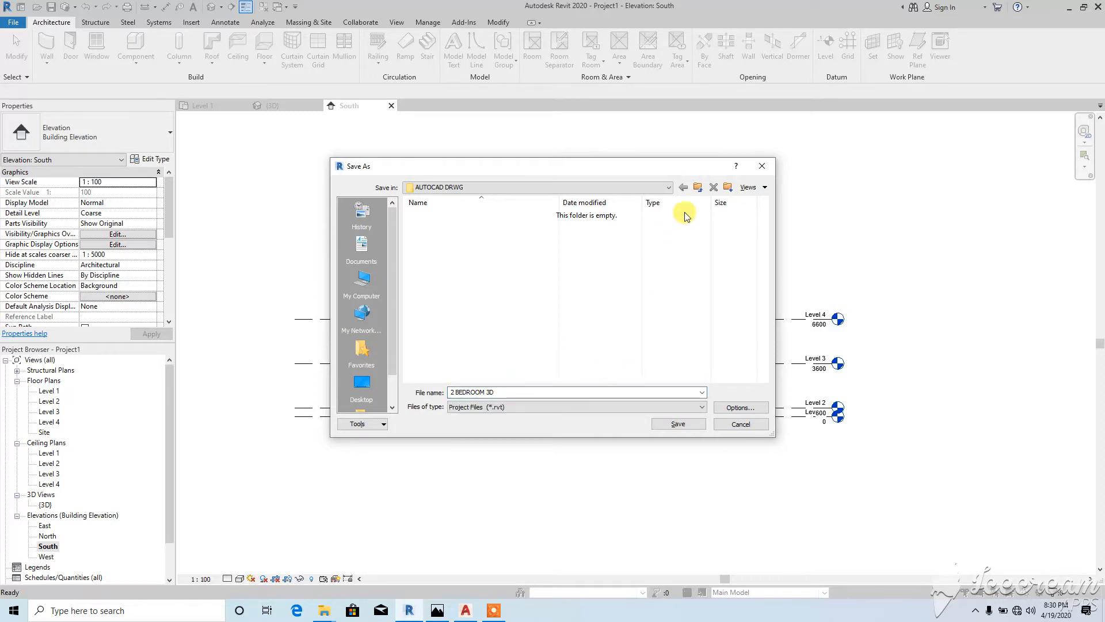
# Create a folder named "REVIT FOLDER" on the Desktop and save the project in it
pyautogui.click(695, 190)
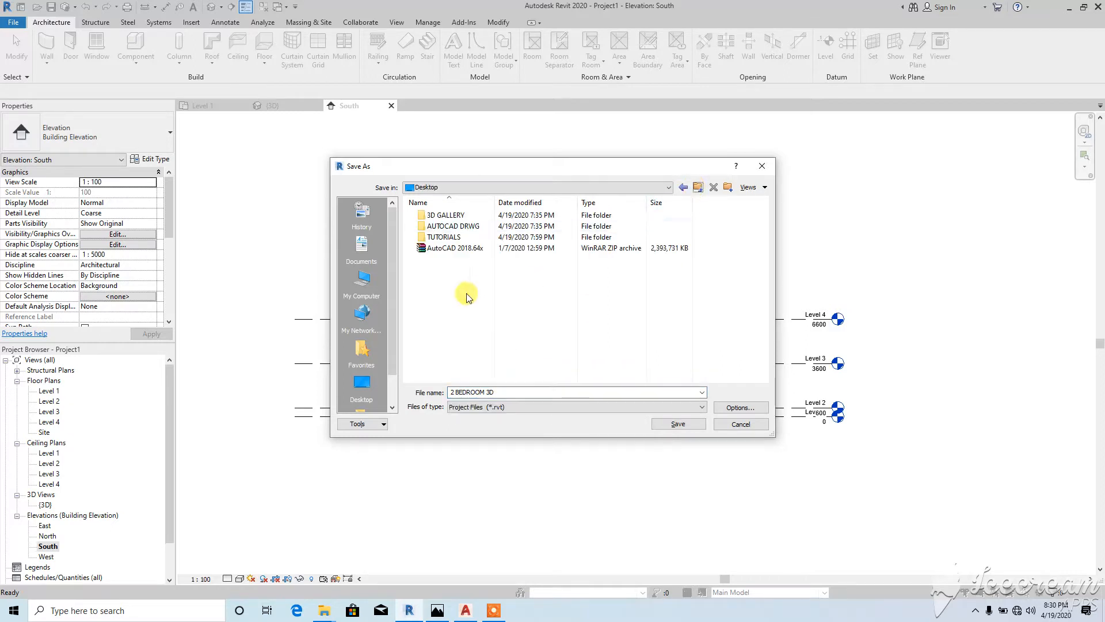
pyautogui.rightClick(441, 278)
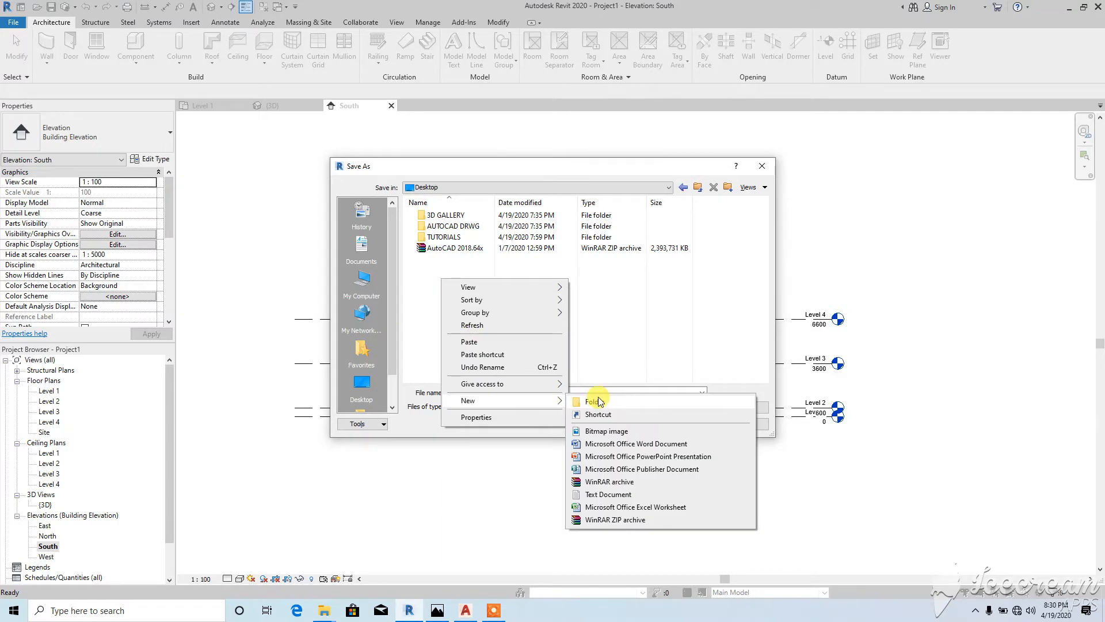
pyautogui.click(596, 400)
pyautogui.write('RE')
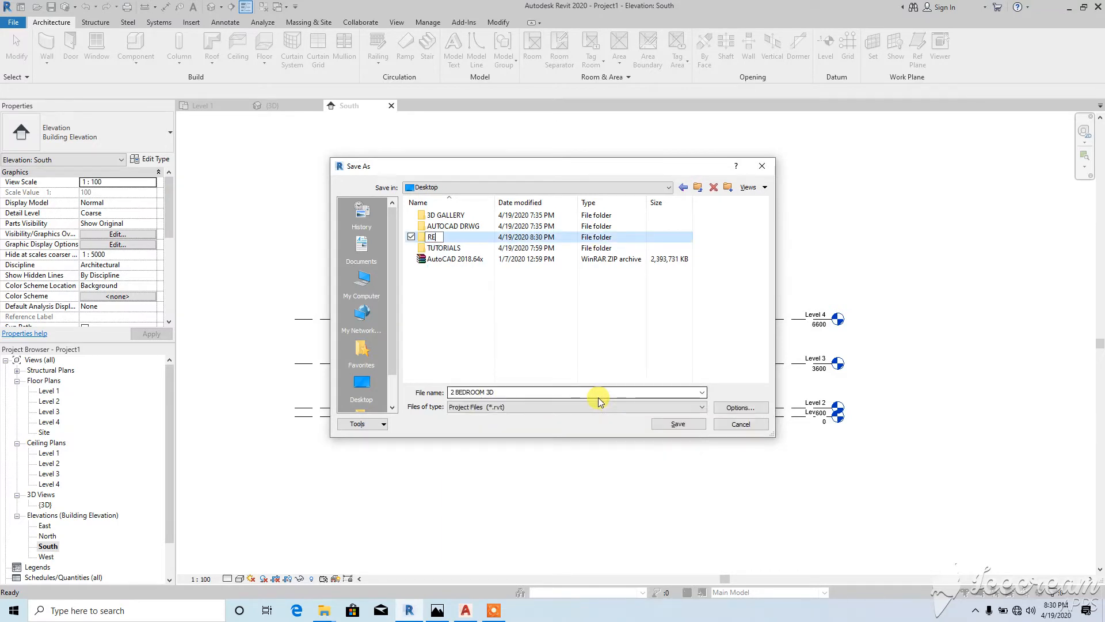
pyautogui.write('VIT FOLDER')
pyautogui.doubleClick(449, 237)
pyautogui.click(668, 424)
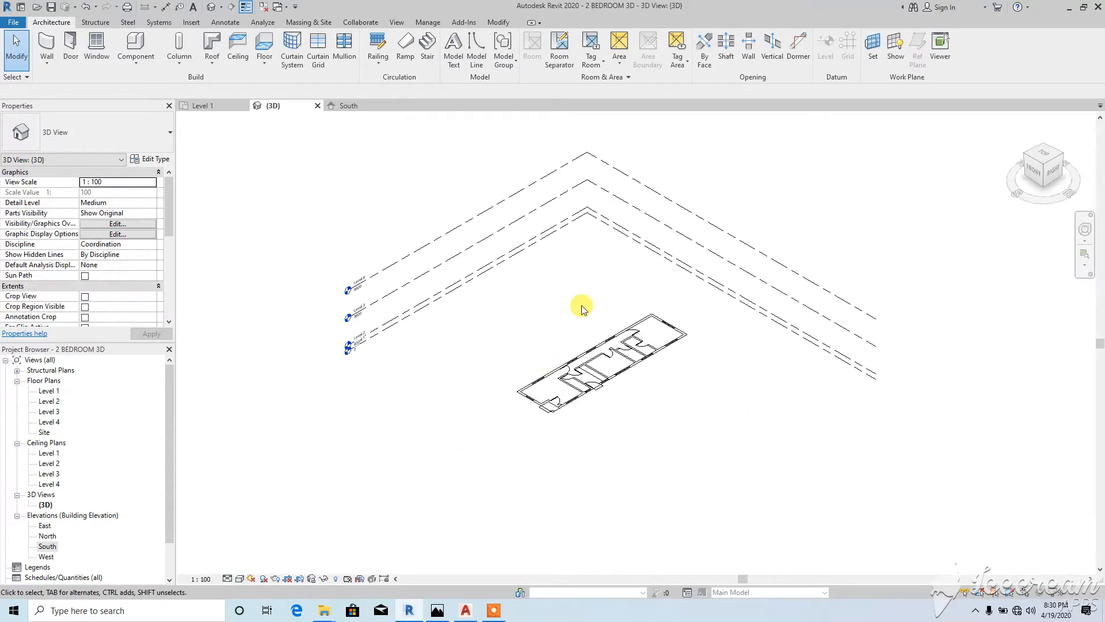
# Open the Level 1 floor plan view showing the imported two-bedroom drawing
pyautogui.scroll(1, 570, 334)
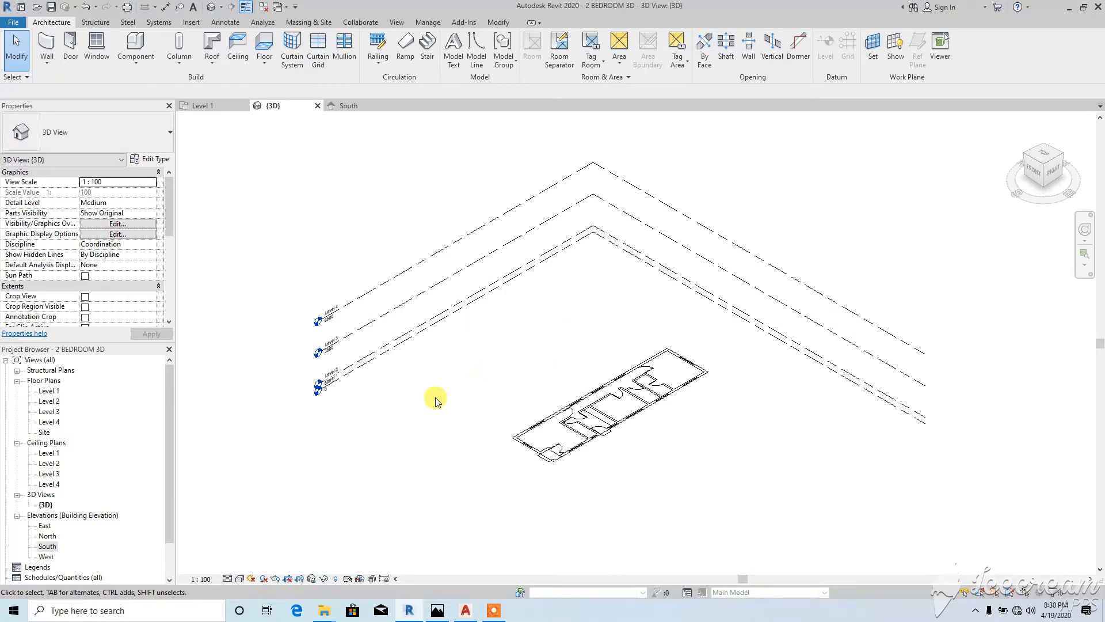
pyautogui.doubleClick(49, 391)
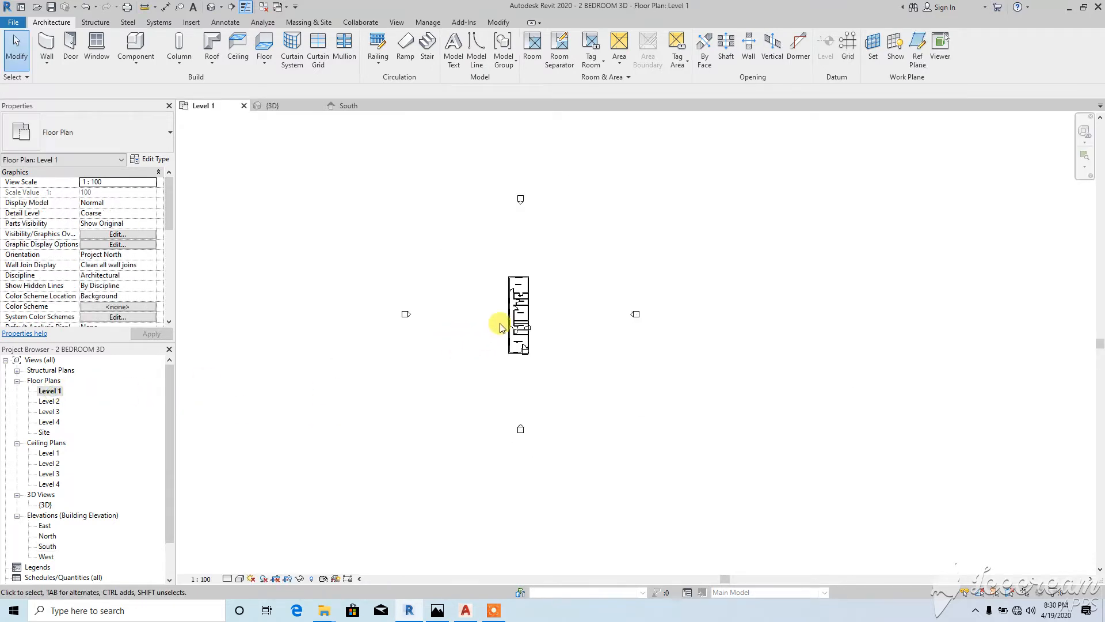
pyautogui.moveTo(501, 320); pyautogui.dragTo(451, 321, button='middle')
pyautogui.scroll(4, 452, 320)
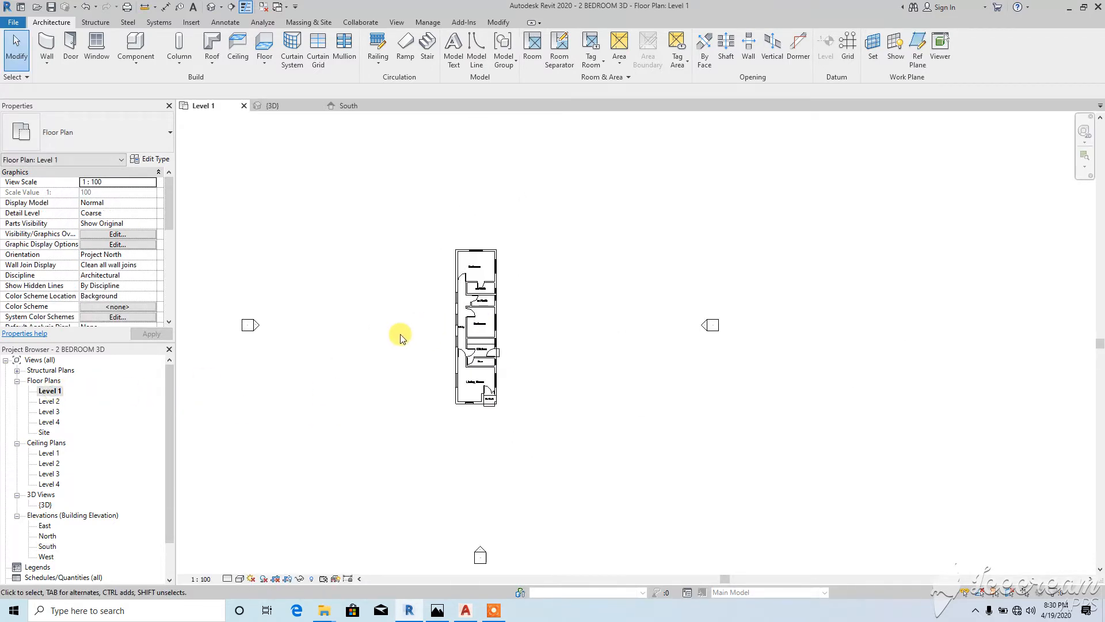
pyautogui.moveTo(426, 328); pyautogui.dragTo(461, 333, button='middle')
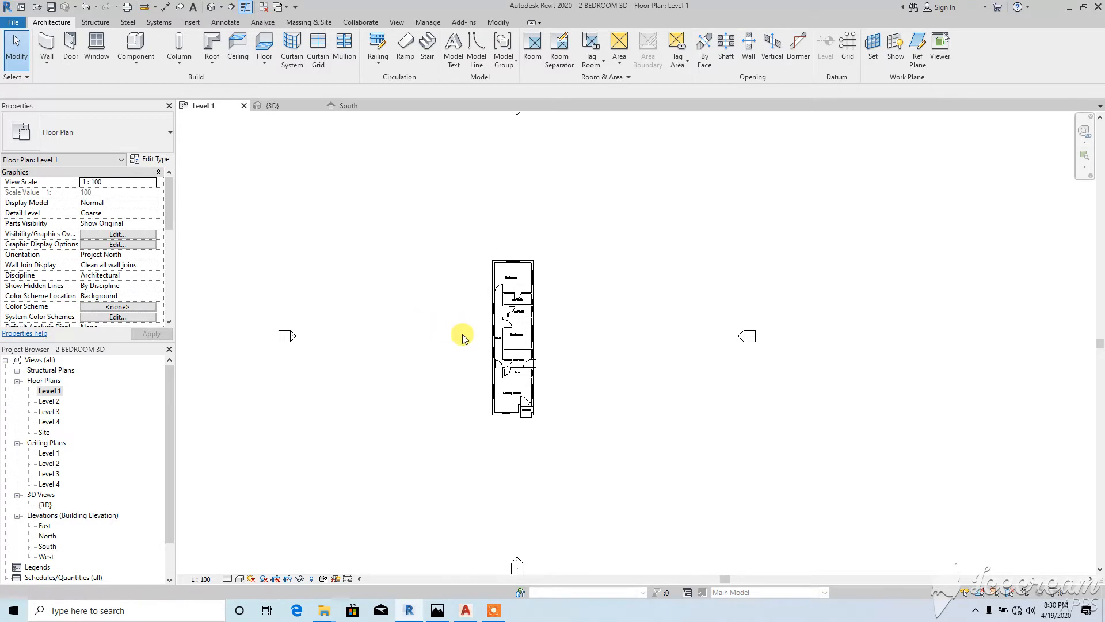
pyautogui.scroll(-1, 460, 340)
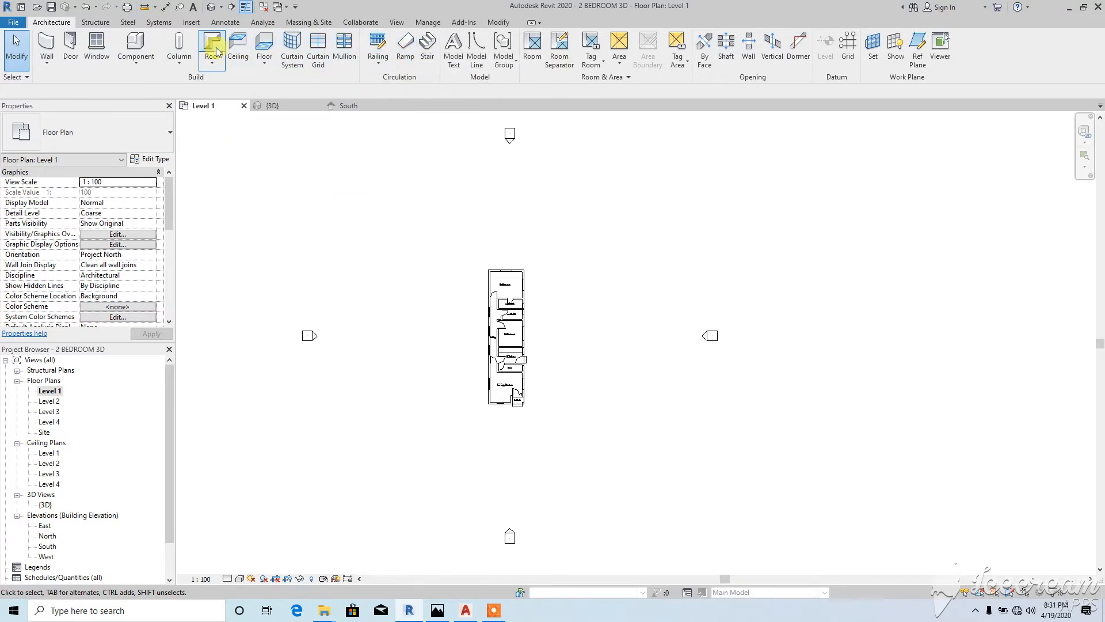
# Start an architectural wall and duplicate the Generic - 200mm type under the name "225 WALL"
pyautogui.click(48, 65)
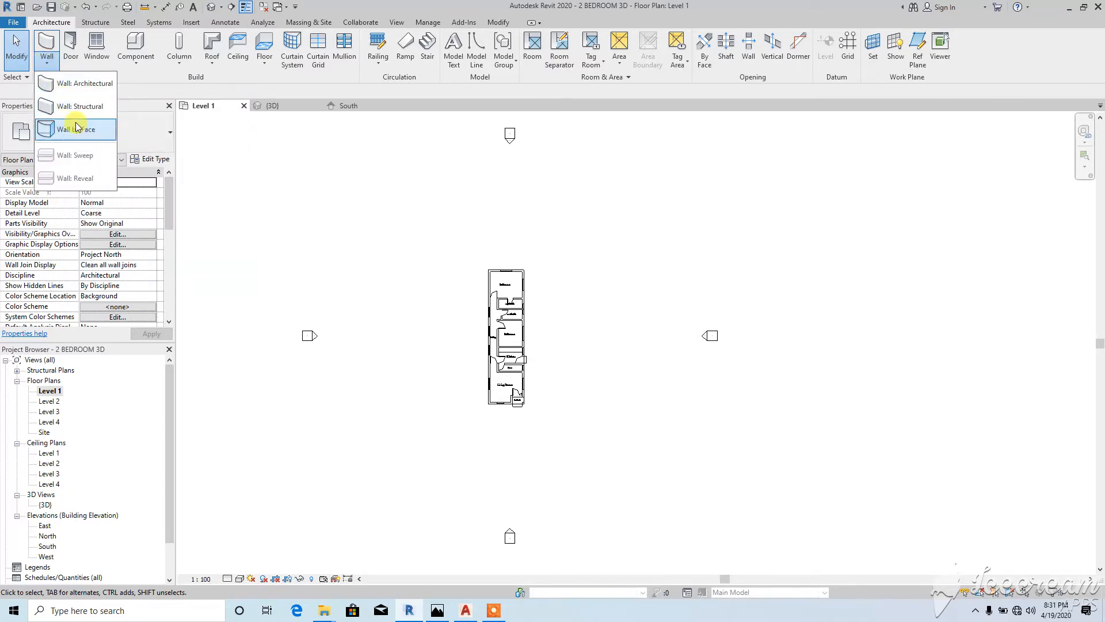
pyautogui.click(74, 87)
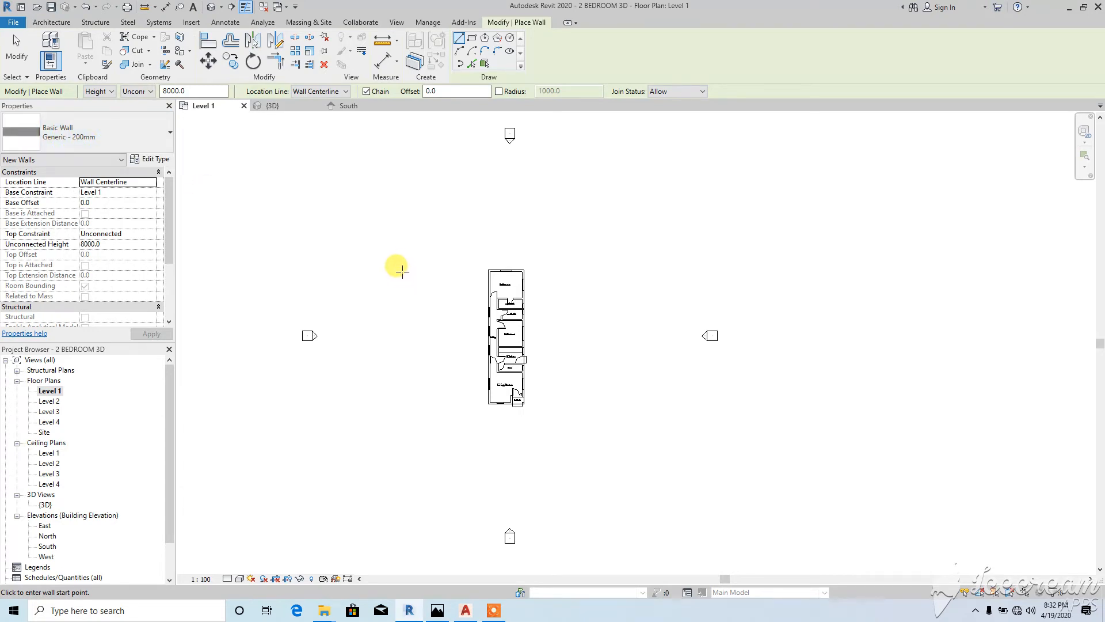
pyautogui.click(165, 163)
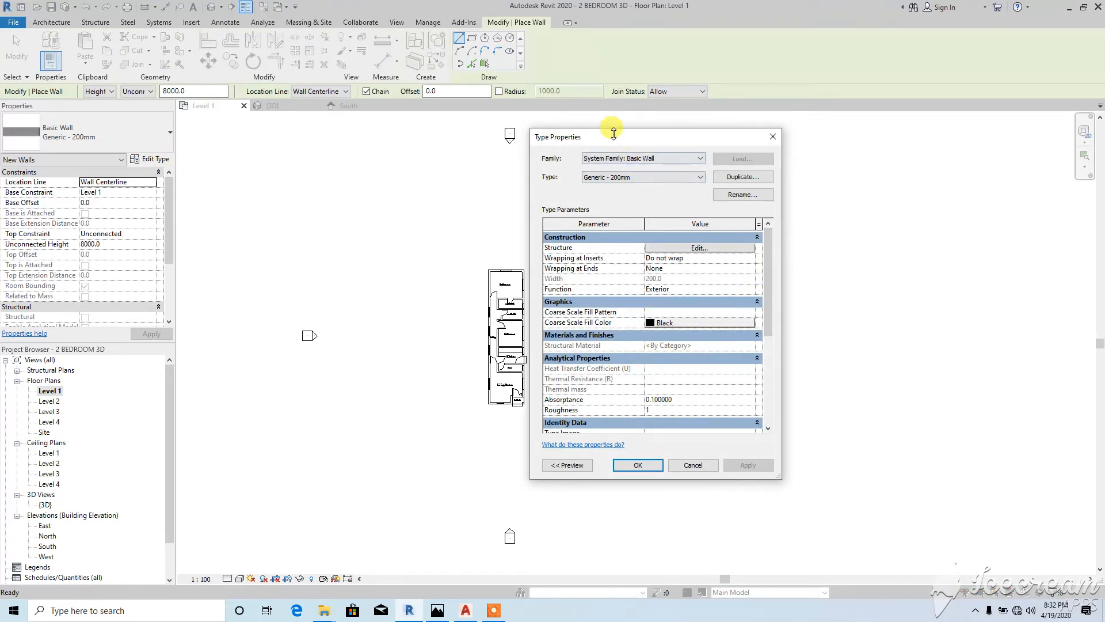
pyautogui.moveTo(580, 140); pyautogui.dragTo(472, 133)
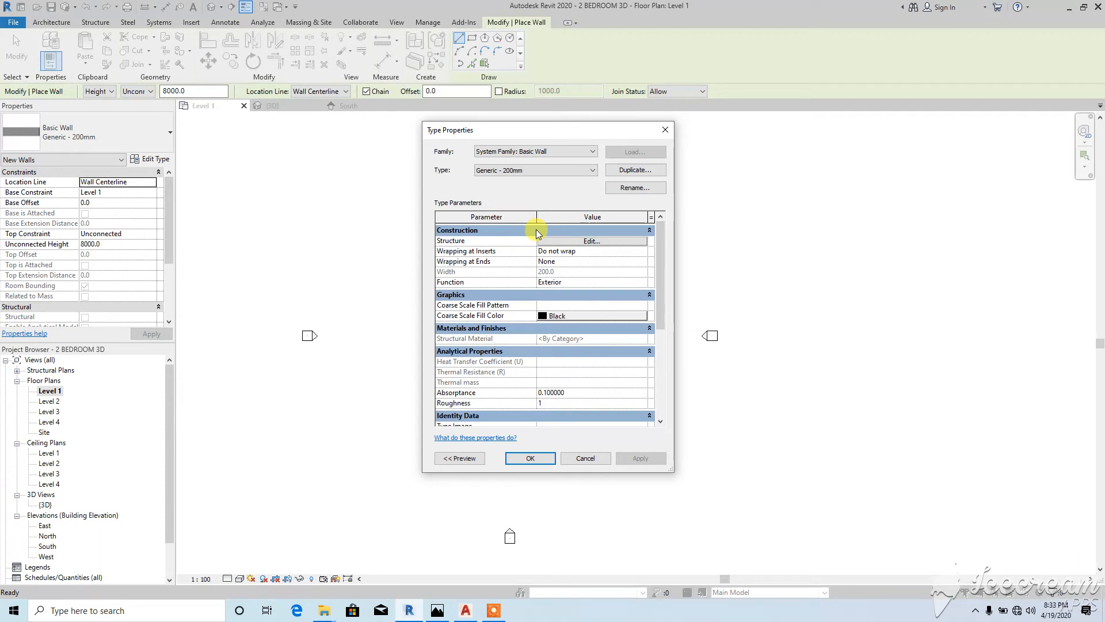
pyautogui.click(621, 170)
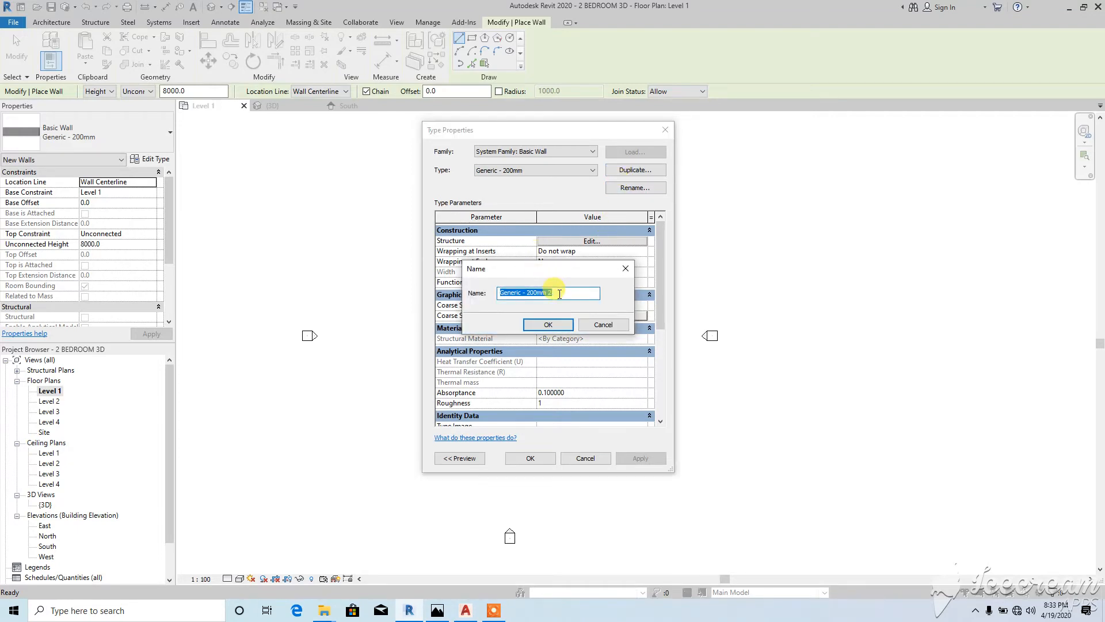
pyautogui.write('22')
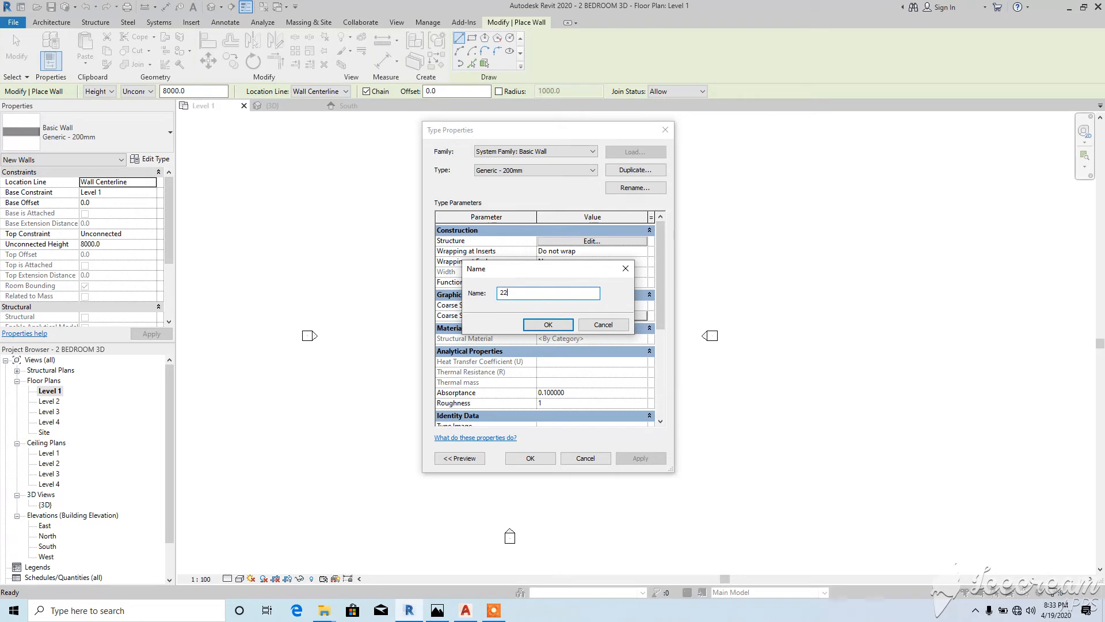
pyautogui.write('5 WALL')
pyautogui.click(563, 323)
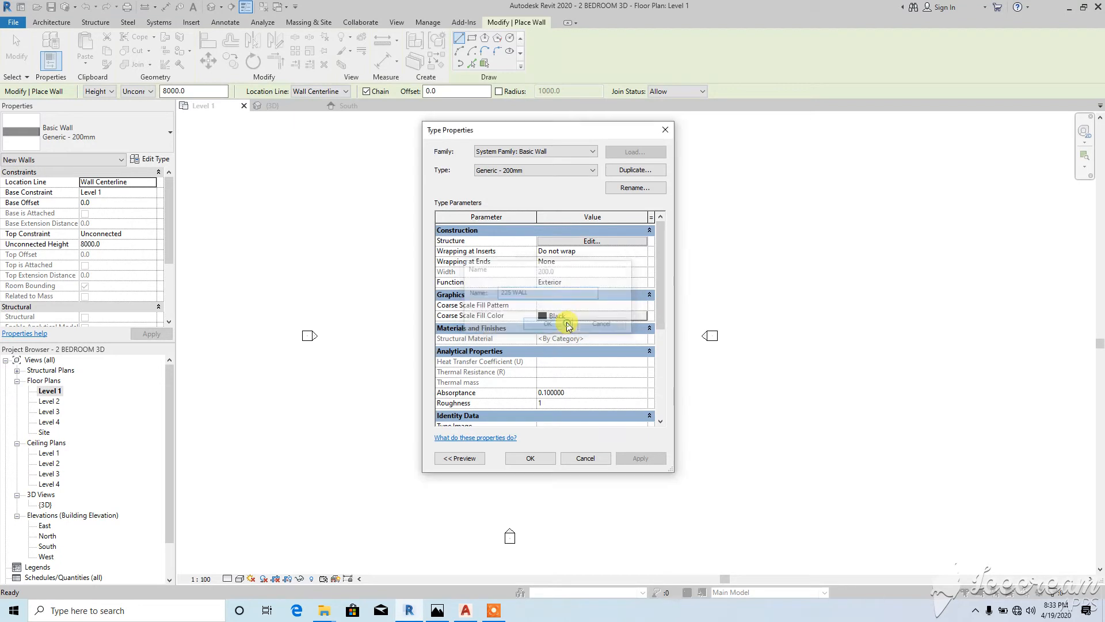
# Set the structure layer thickness of the 225 WALL type to 225 mm and accept the type properties
pyautogui.click(581, 242)
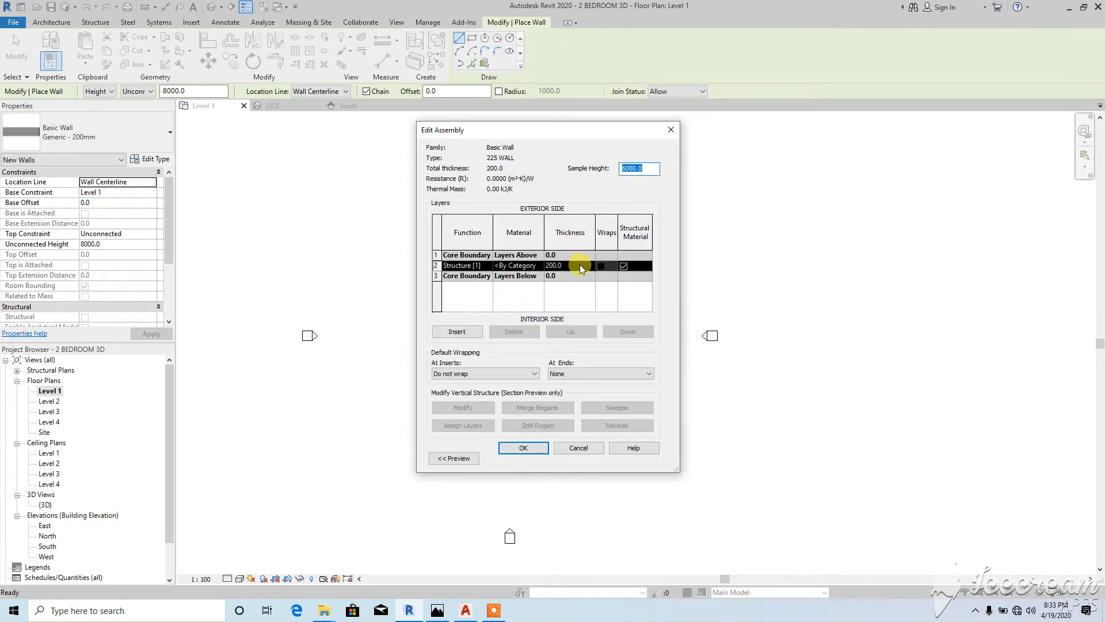
pyautogui.click(579, 264)
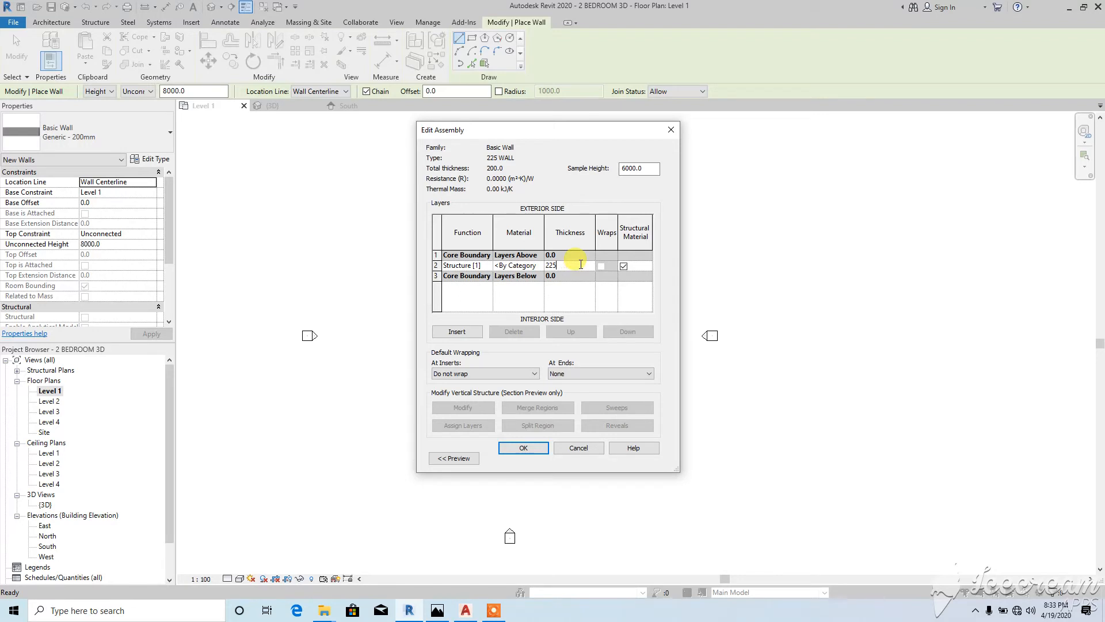
pyautogui.write('225')
pyautogui.press('Tab')
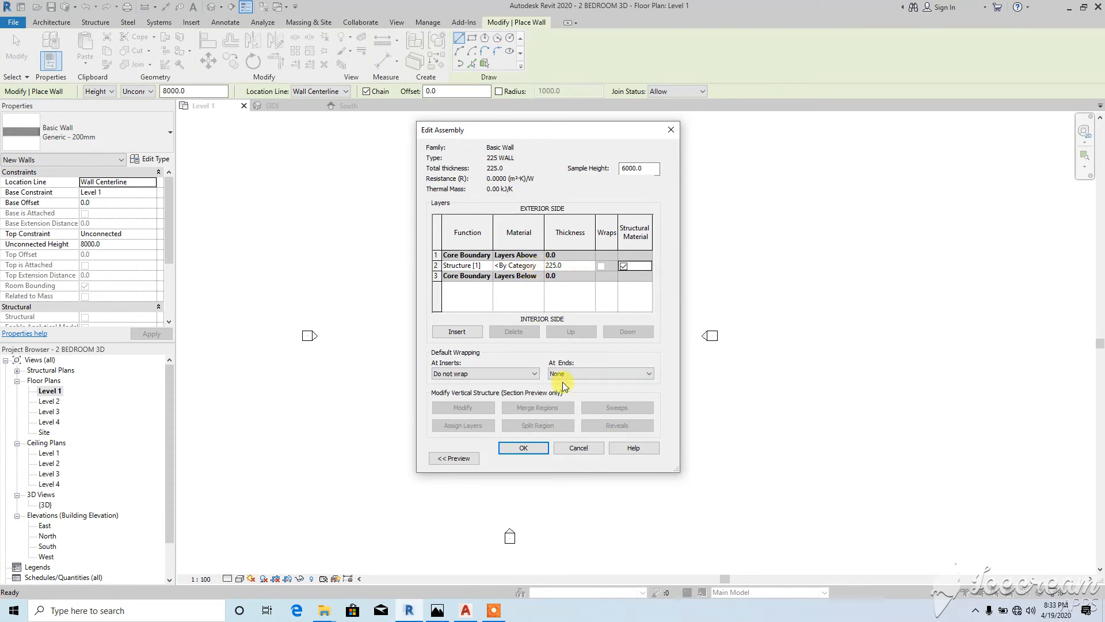
pyautogui.click(523, 447)
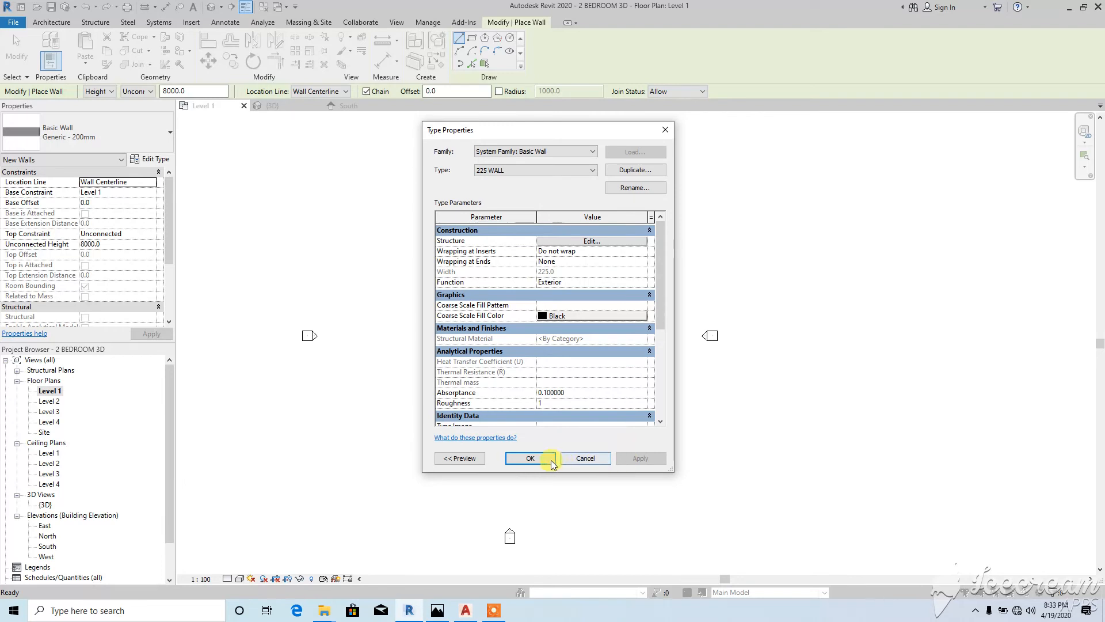
pyautogui.click(530, 459)
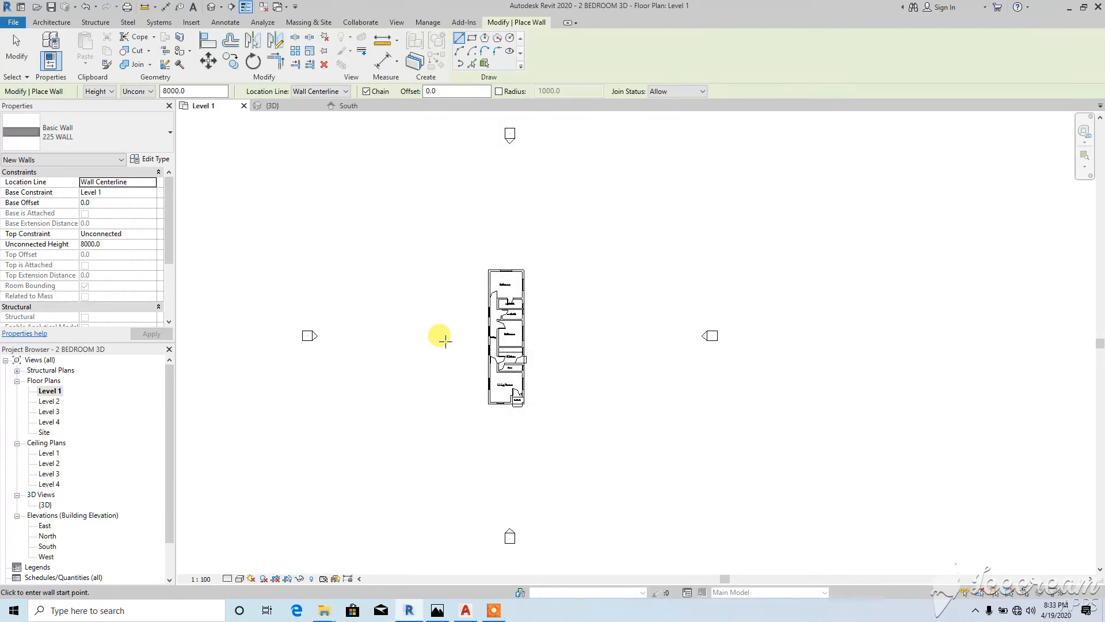
pyautogui.scroll(5, 486, 398)
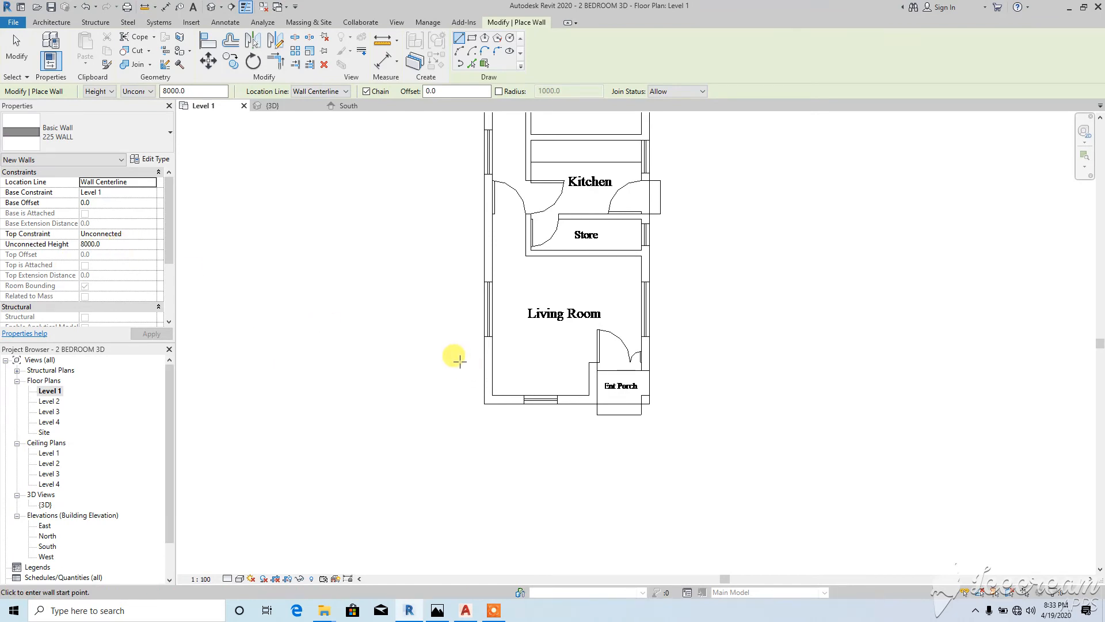
pyautogui.scroll(-3, 443, 345)
pyautogui.scroll(-2, 414, 414)
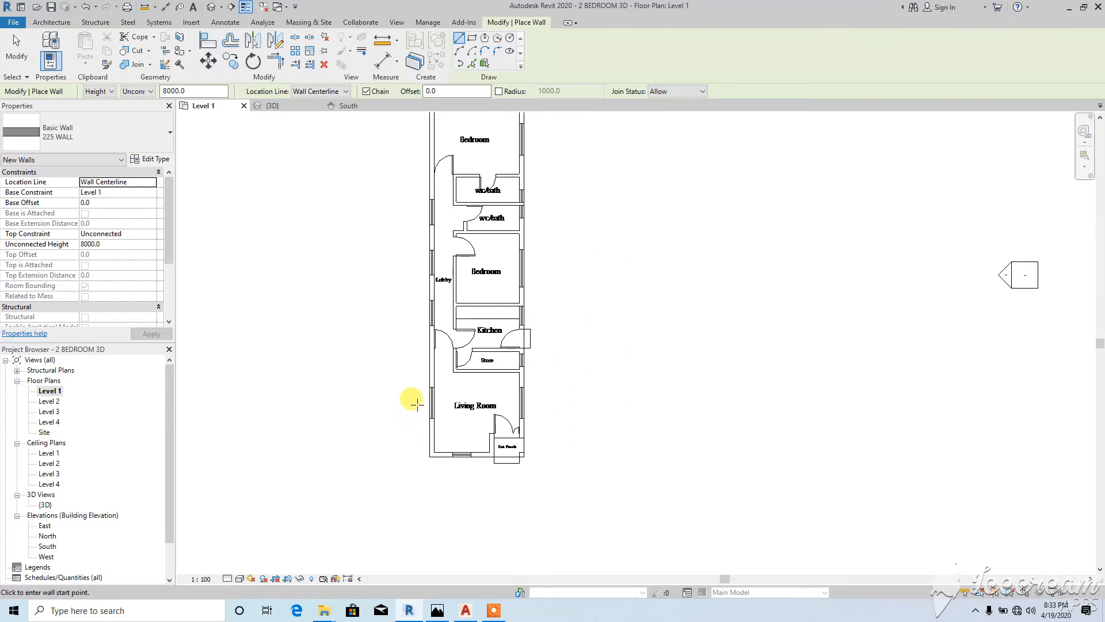
pyautogui.scroll(2, 431, 464)
pyautogui.click(454, 457)
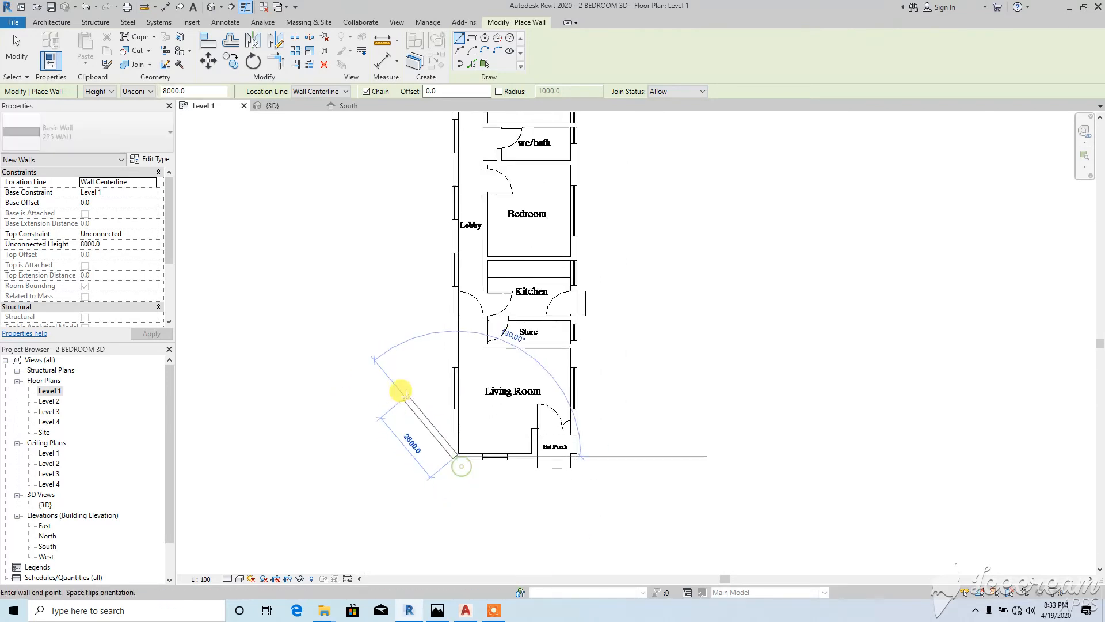
pyautogui.scroll(-1, 406, 396)
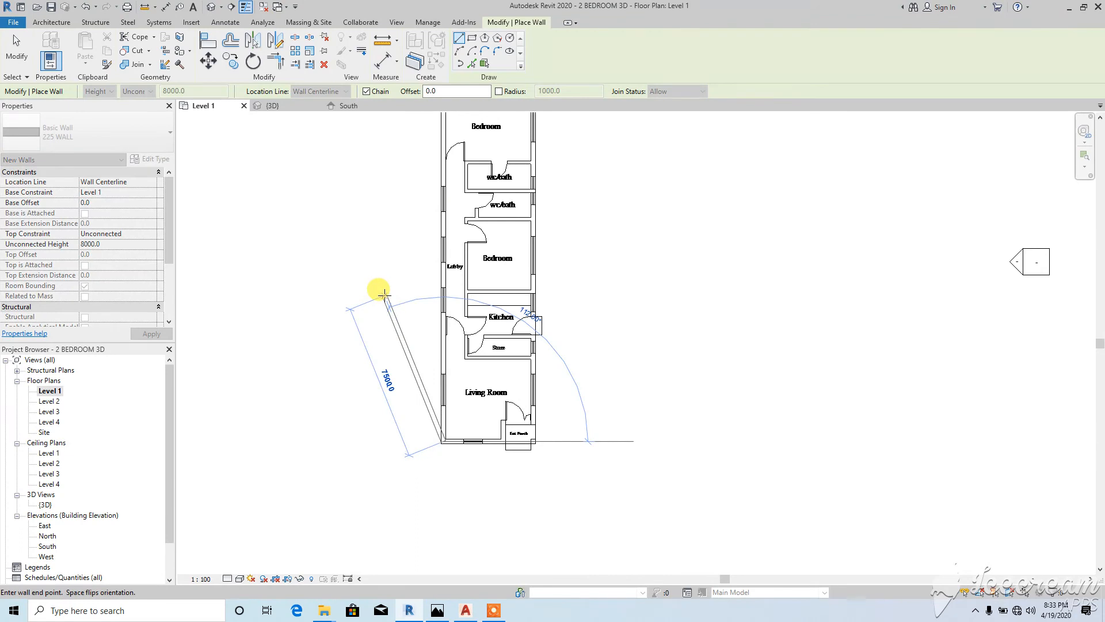
pyautogui.press('Escape')
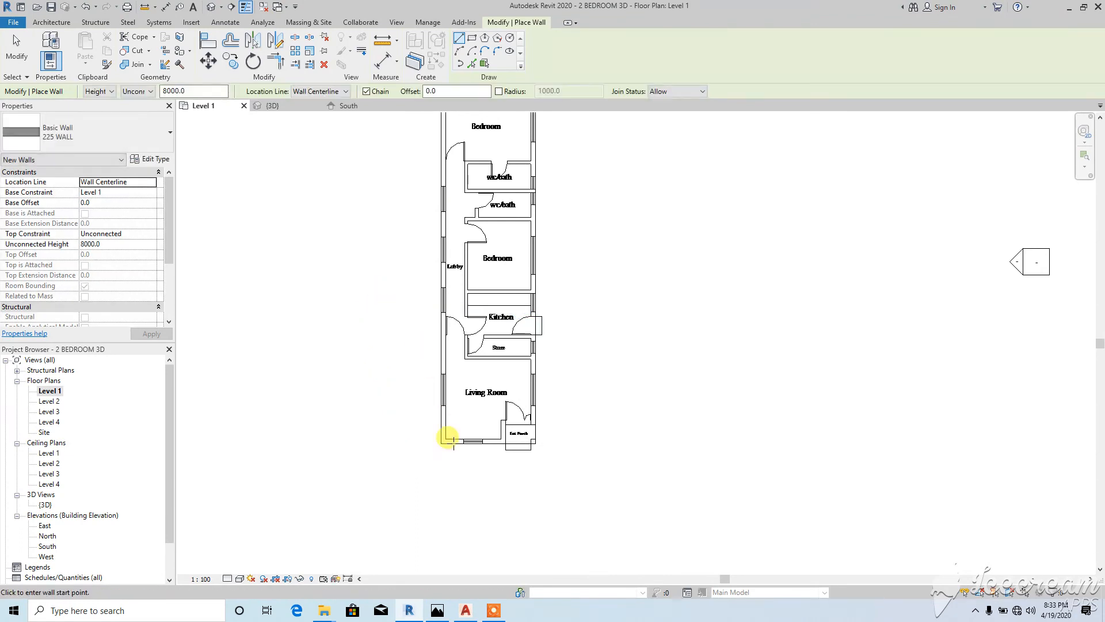
# Trace the lobby-side exterior wall from the front living room corner to the far bedroom corner, plus the 4275 mm end wall across that bedroom
pyautogui.scroll(3, 446, 434)
pyautogui.click(445, 424)
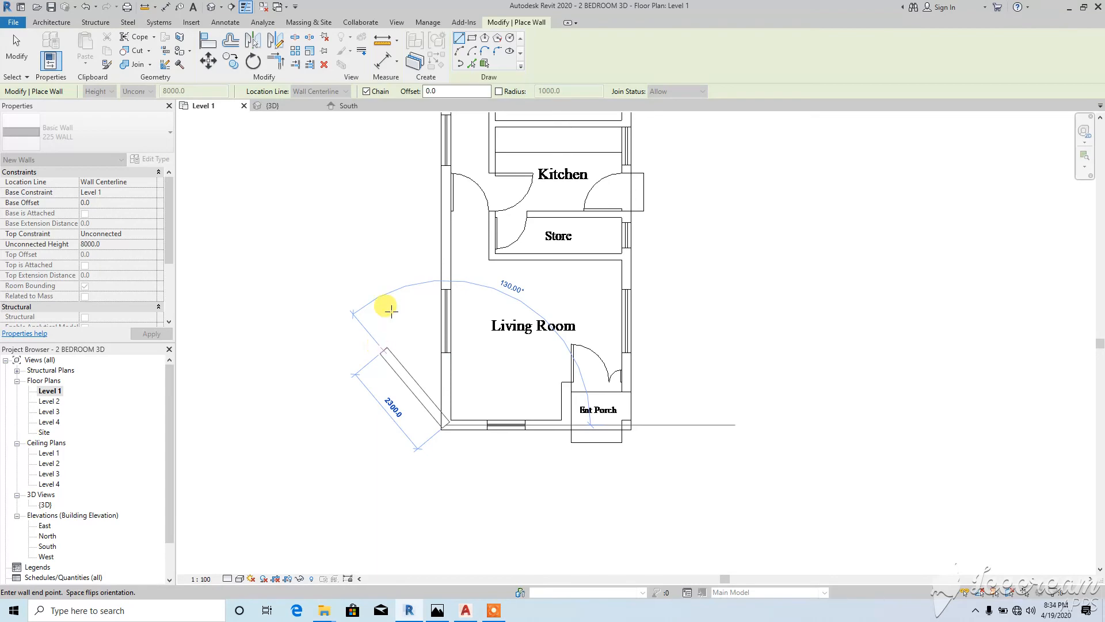
pyautogui.scroll(-4, 460, 435)
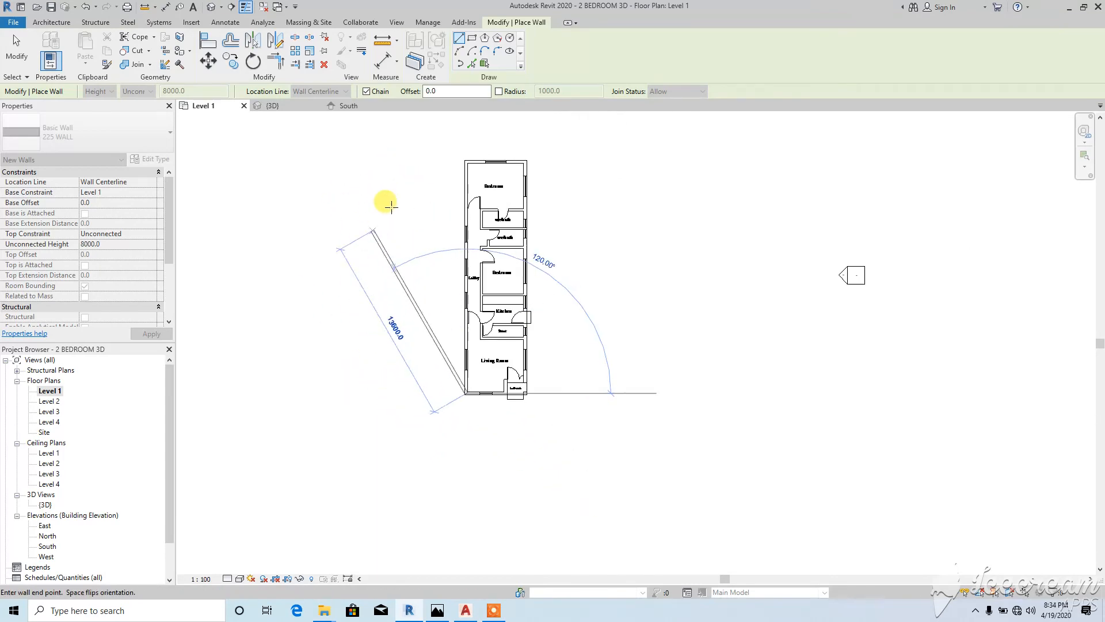
pyautogui.scroll(5, 463, 153)
pyautogui.click(461, 174)
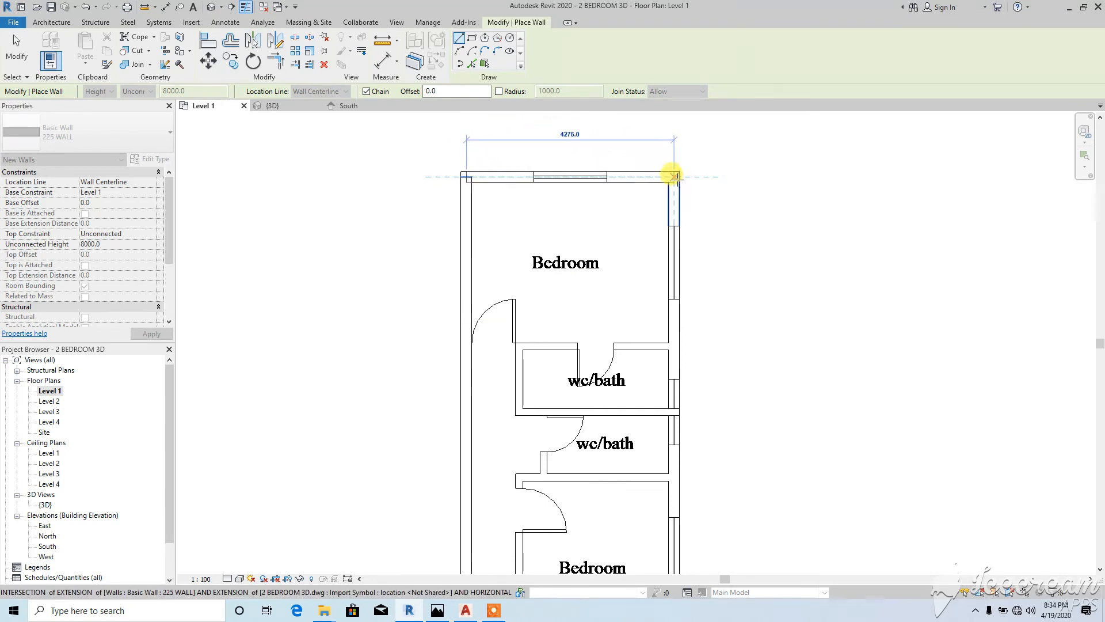
pyautogui.click(673, 175)
# Continue the wall chain along the kitchen-side exterior to the entrance porch, plus 1425 mm across the porch's entrance door line
pyautogui.scroll(-4, 524, 150)
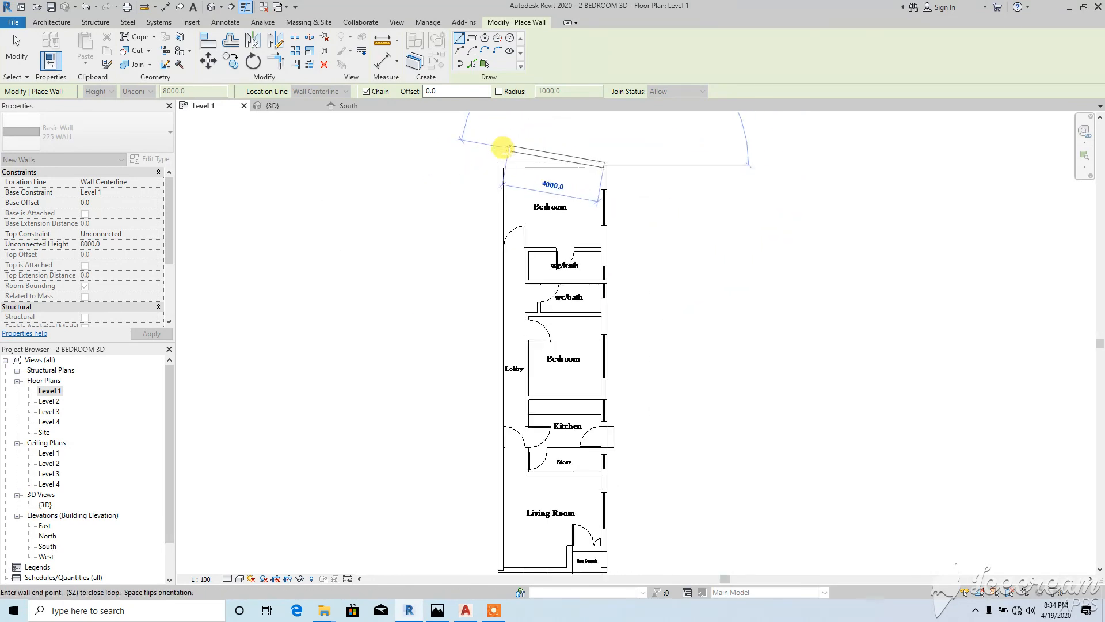
pyautogui.scroll(-1, 506, 150)
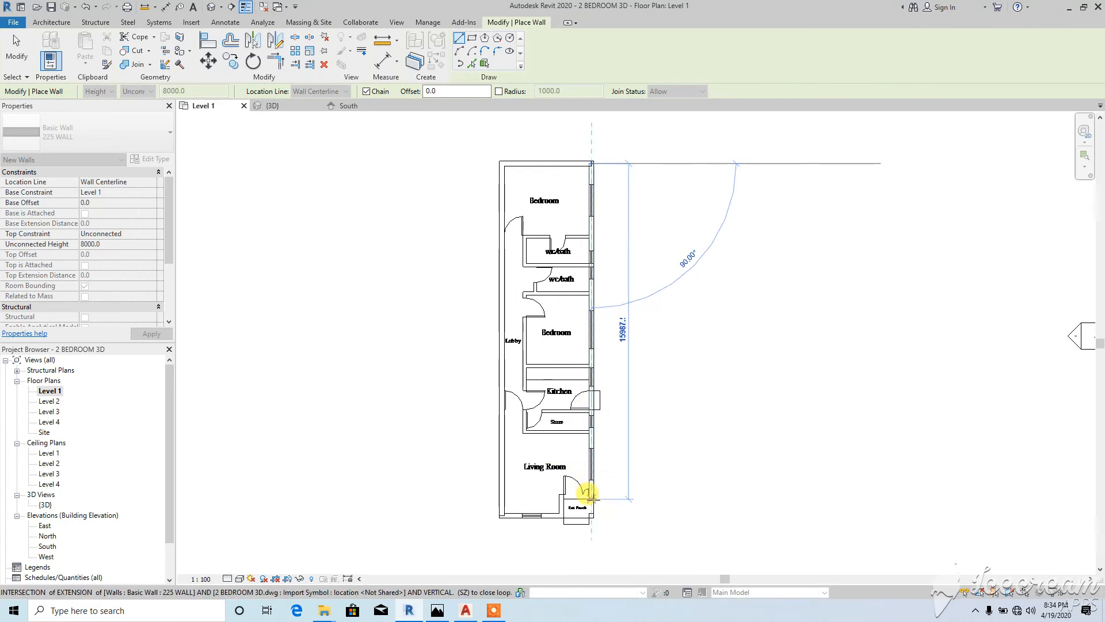
pyautogui.scroll(4, 590, 495)
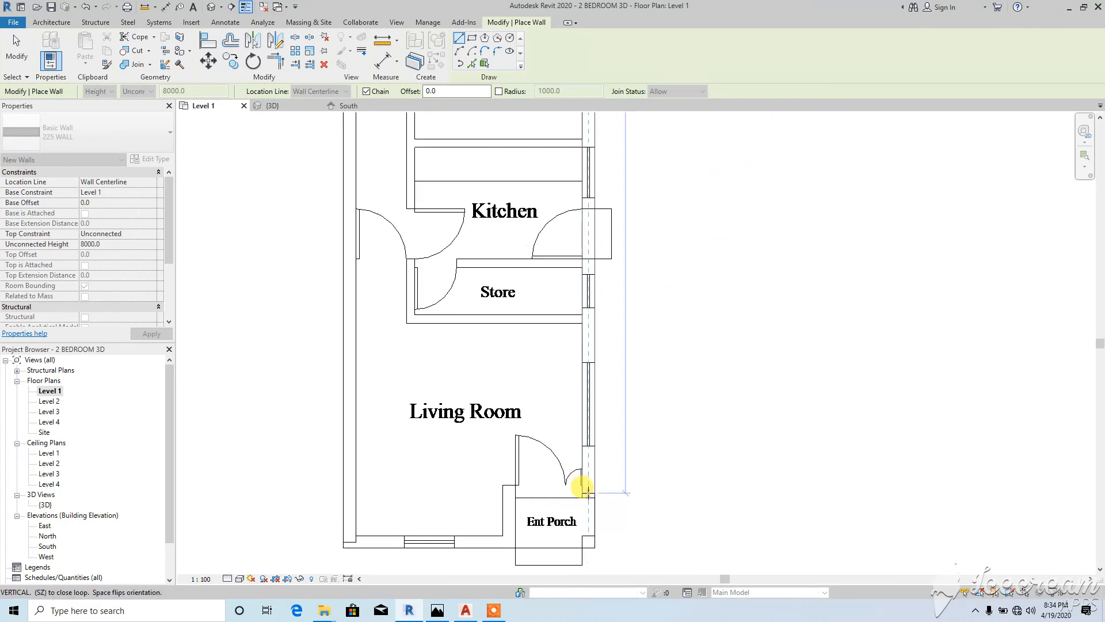
pyautogui.click(588, 492)
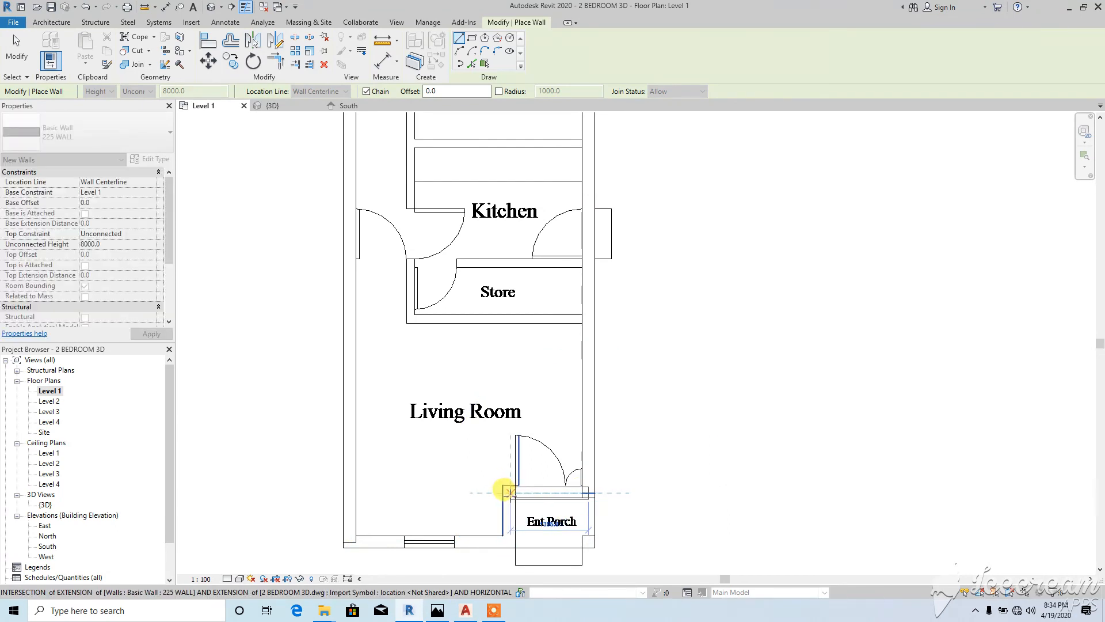
pyautogui.scroll(2, 506, 492)
pyautogui.scroll(1, 506, 489)
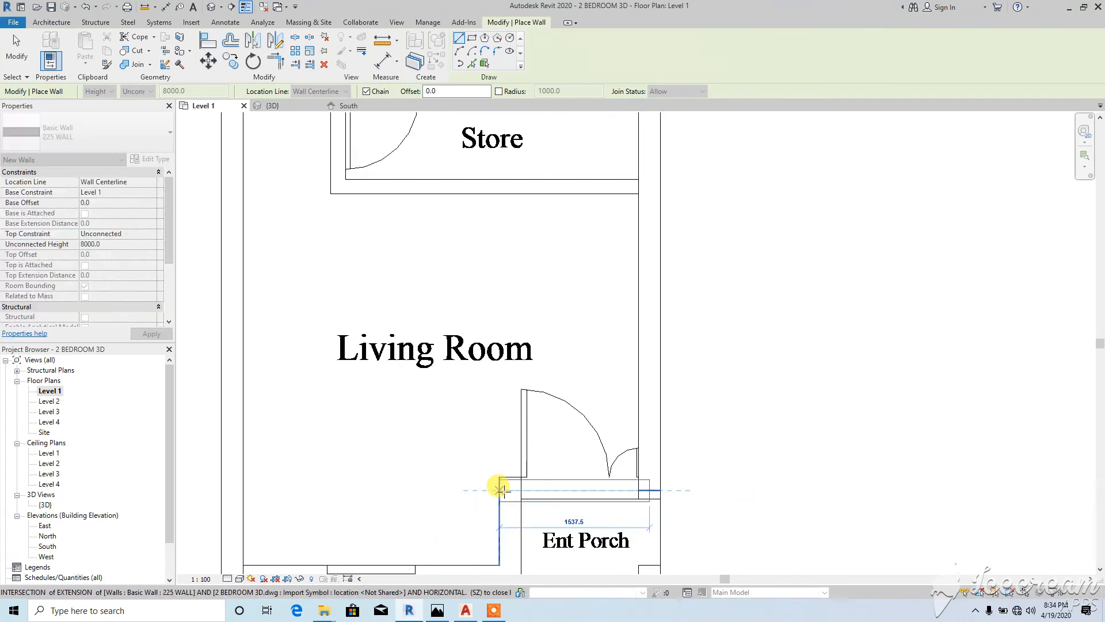
pyautogui.scroll(2, 505, 489)
pyautogui.click(505, 489)
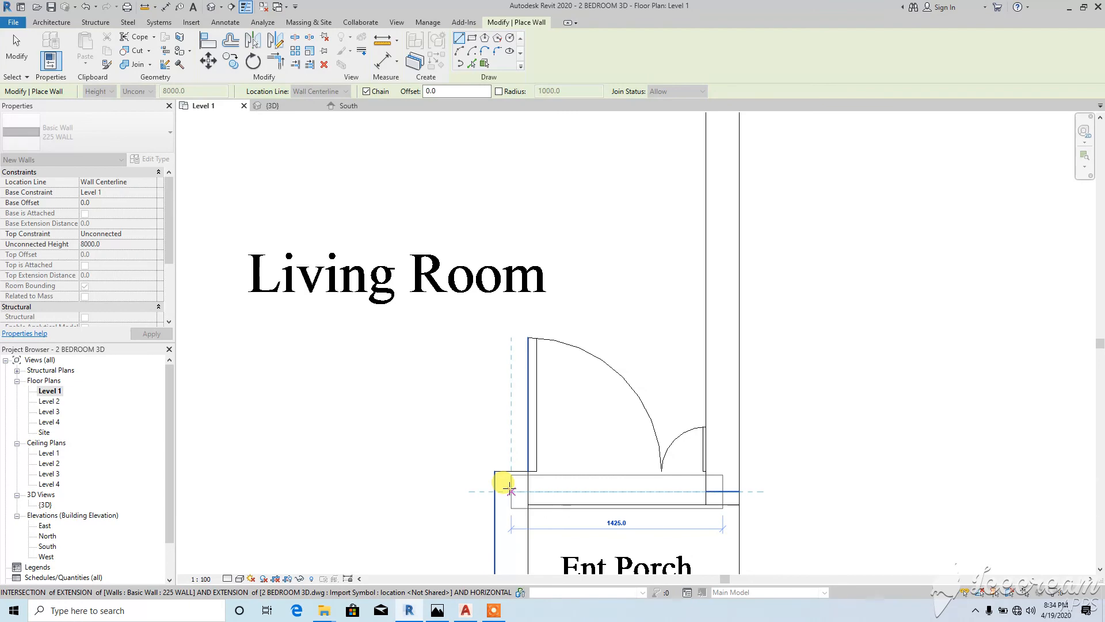
# Close the exterior loop with the 875 mm wall beside the porch and the 2850 mm front living room wall back to the starting corner
pyautogui.scroll(-5, 513, 423)
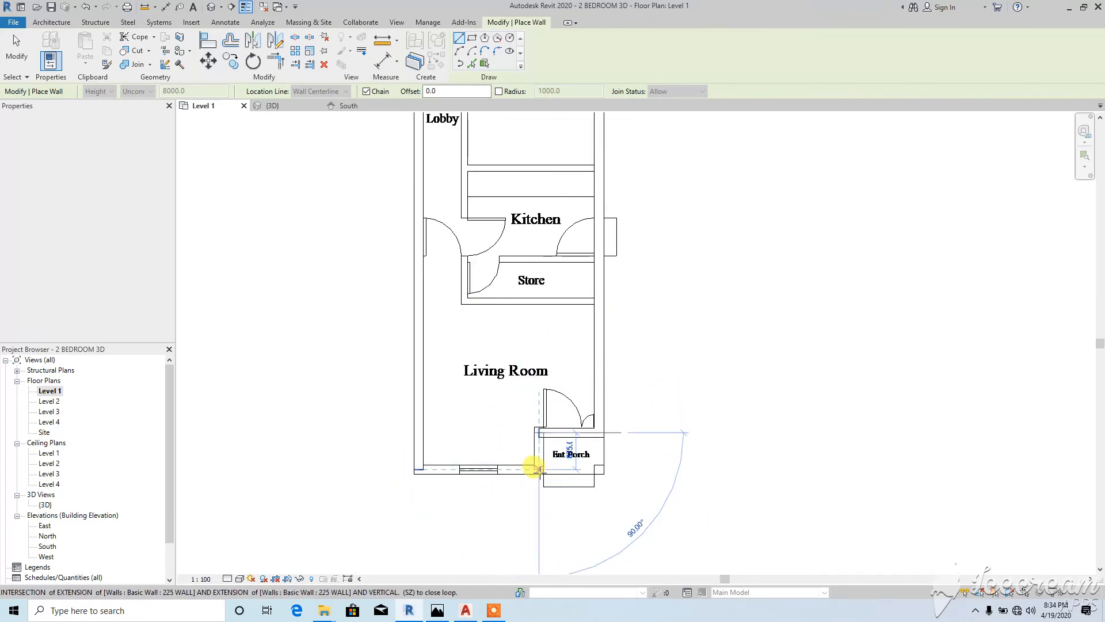
pyautogui.click(541, 469)
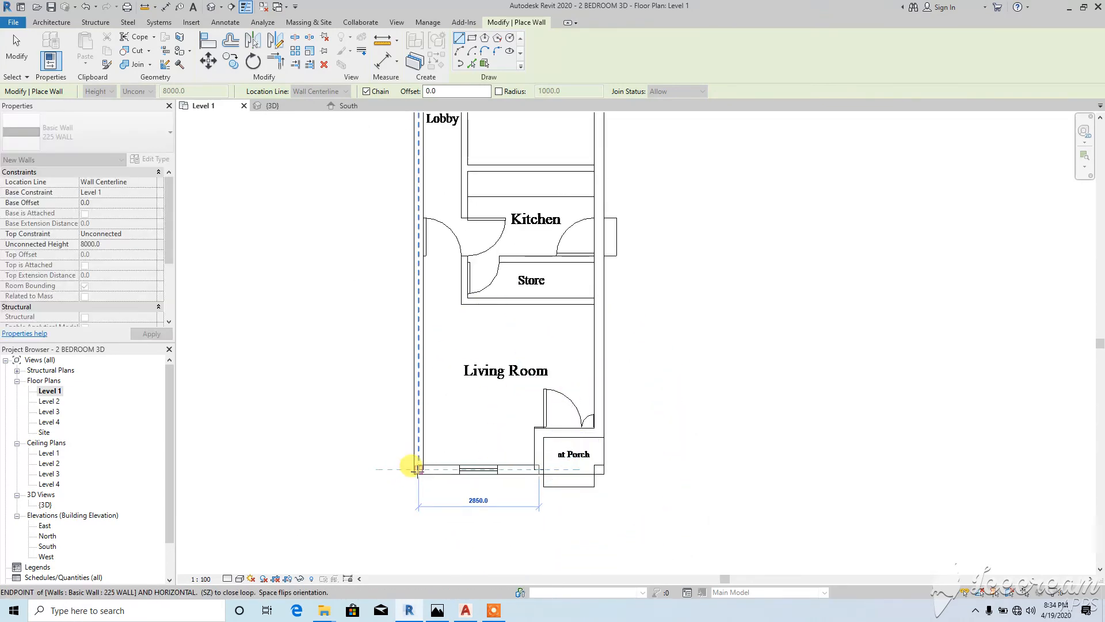
pyautogui.click(416, 465)
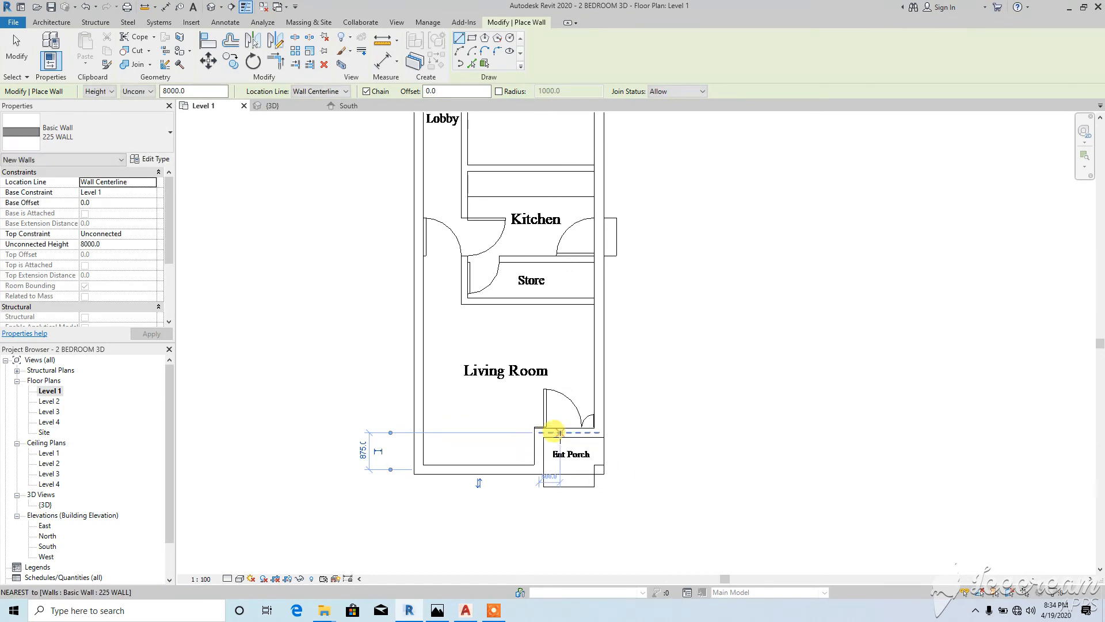
pyautogui.scroll(4, 556, 442)
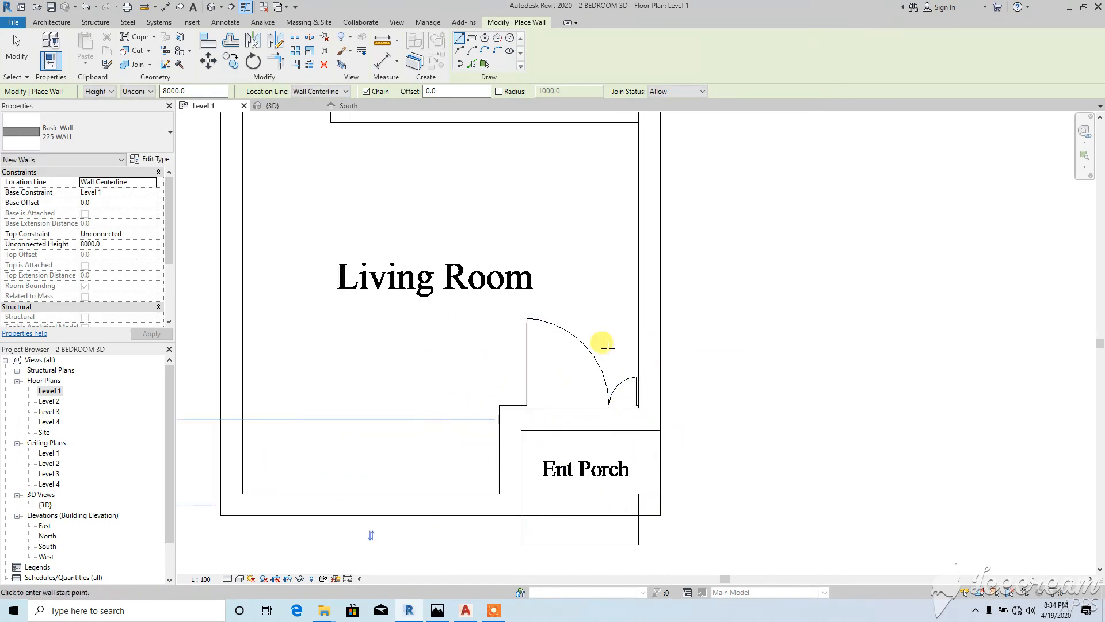